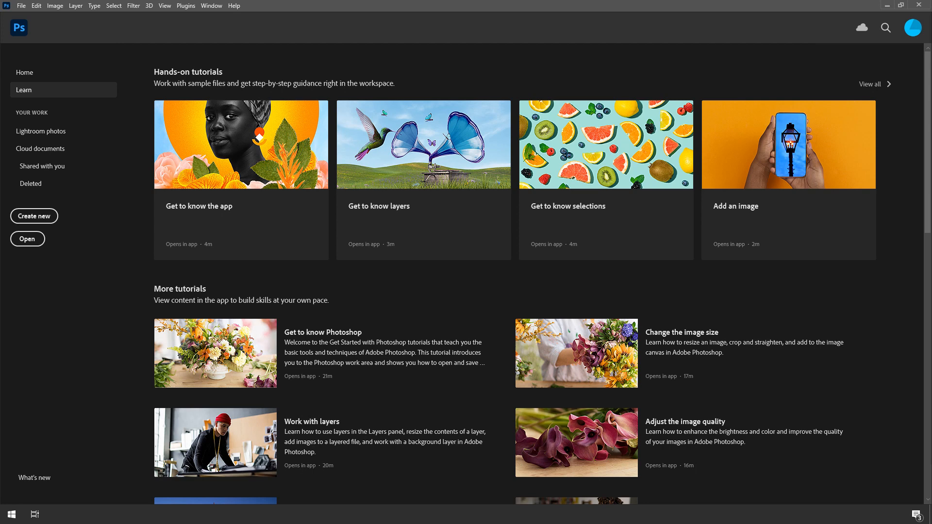
Open 20x30.jpg, place the wedding photo on it and enlarge it to about 194% to cover the canvas
drag(570, 270, 398, 294)
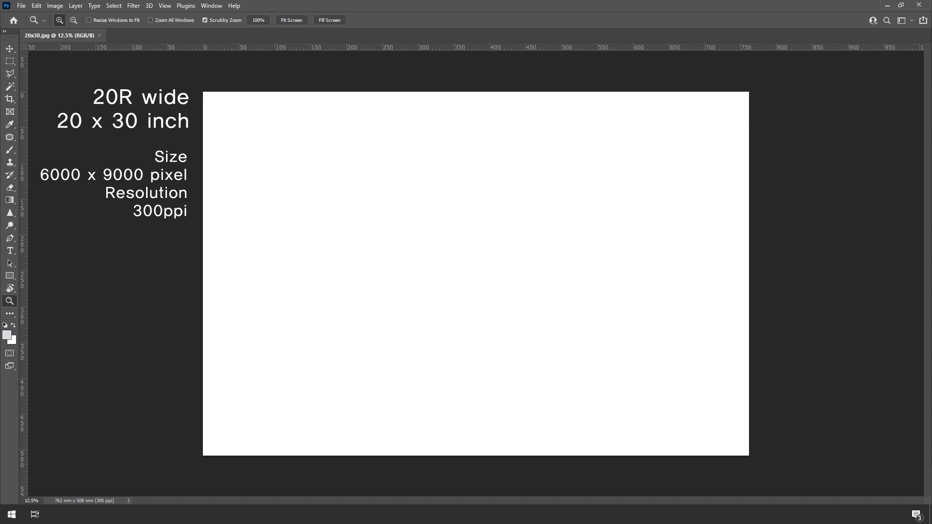
drag(781, 248, 408, 293)
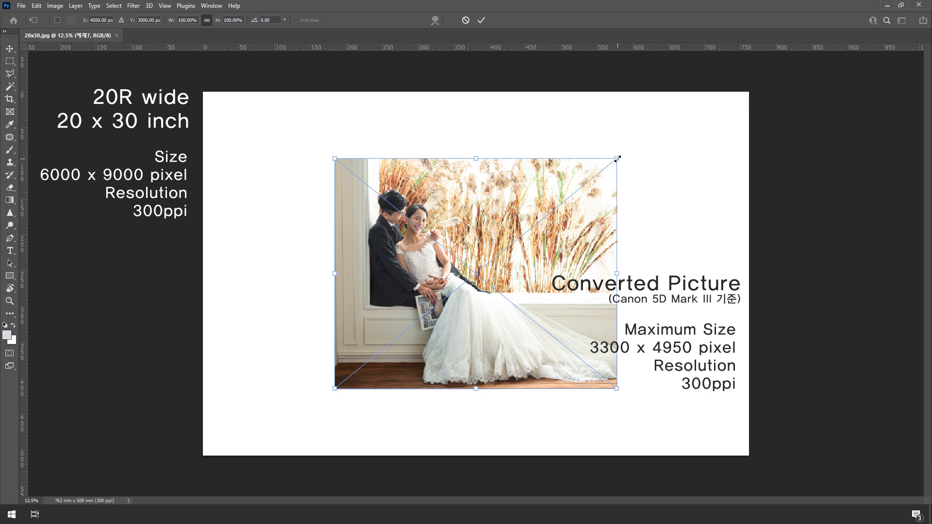
drag(617, 160, 788, 96)
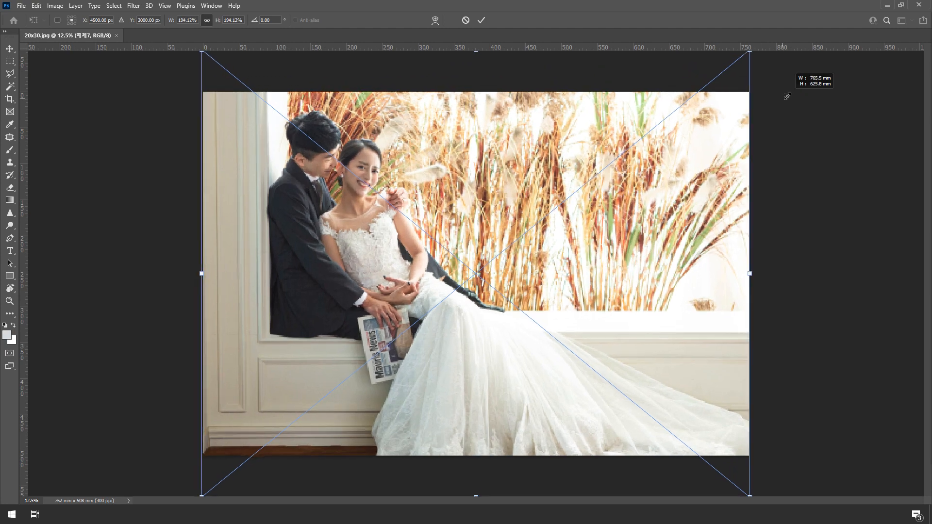
key(Return)
View the enlarged wedding photo at 100% and inspect its fine detail
key(z)
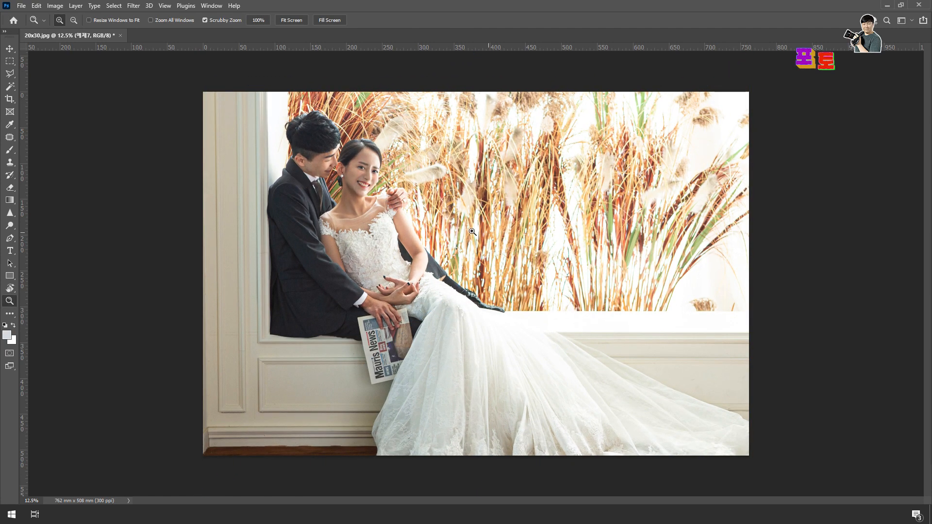
double_click(10, 299)
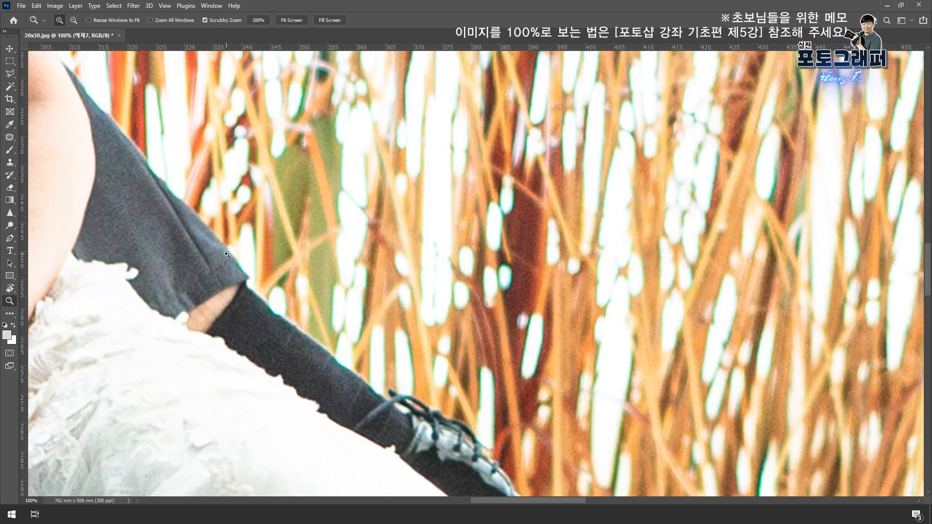
drag(208, 262, 586, 410)
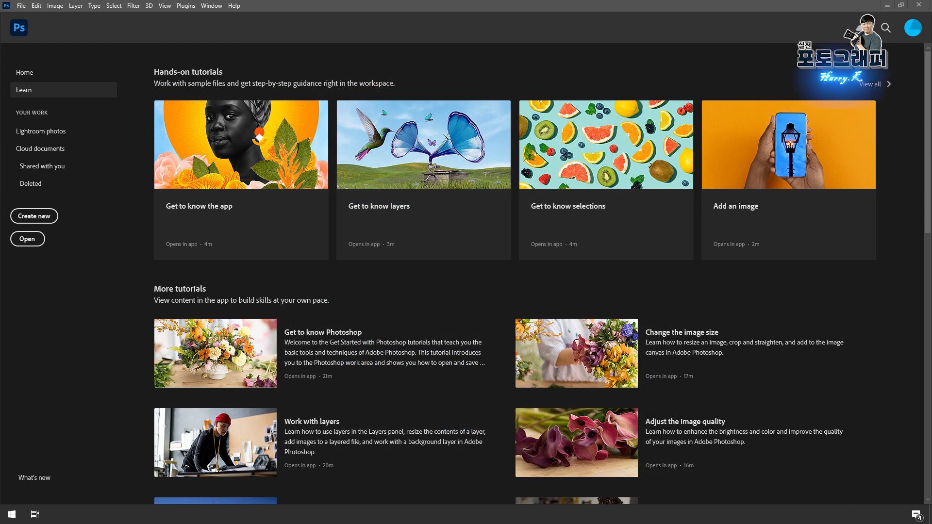
Open CMS_2125.CR2 in Camera Raw and enhance it with Super Resolution
drag(773, 288, 436, 298)
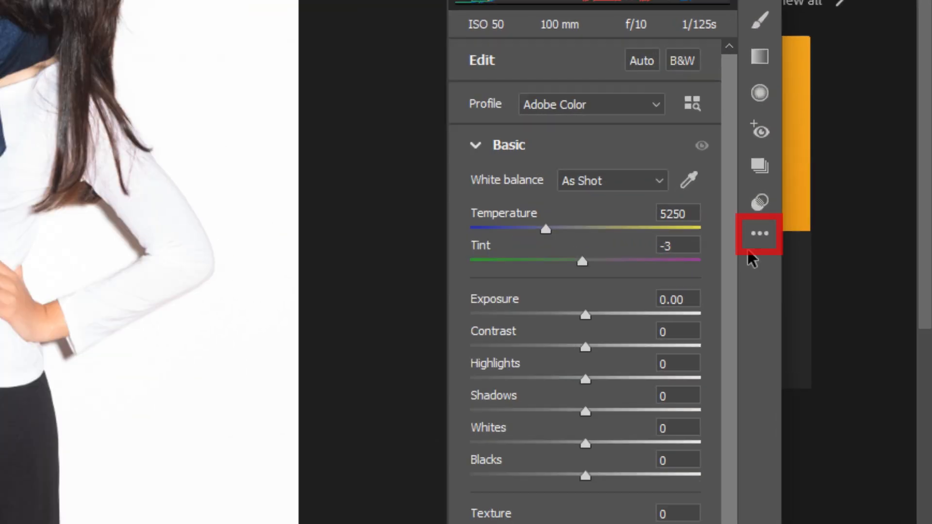
click(853, 190)
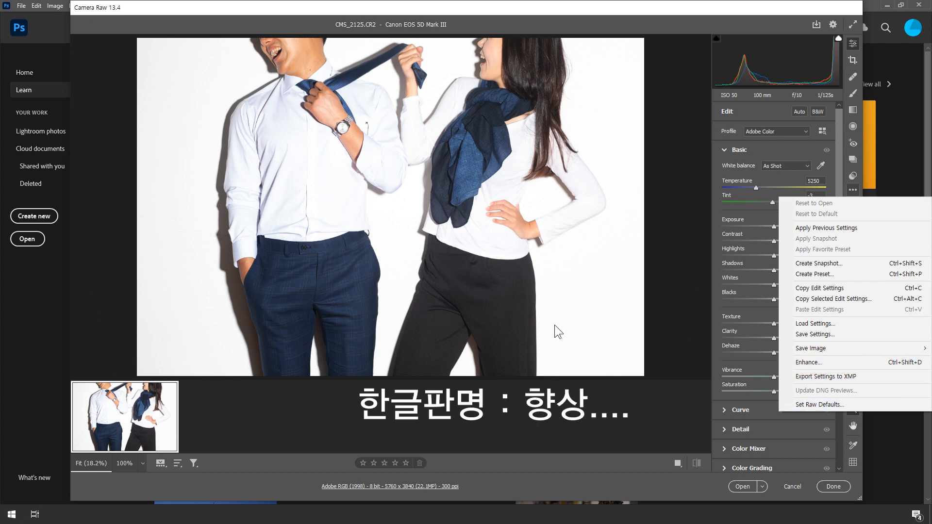
right_click(411, 252)
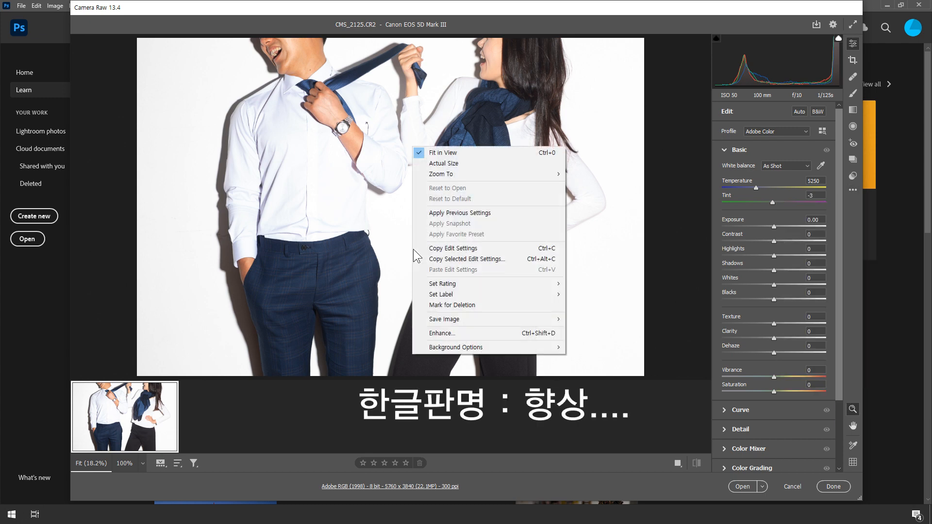
click(498, 330)
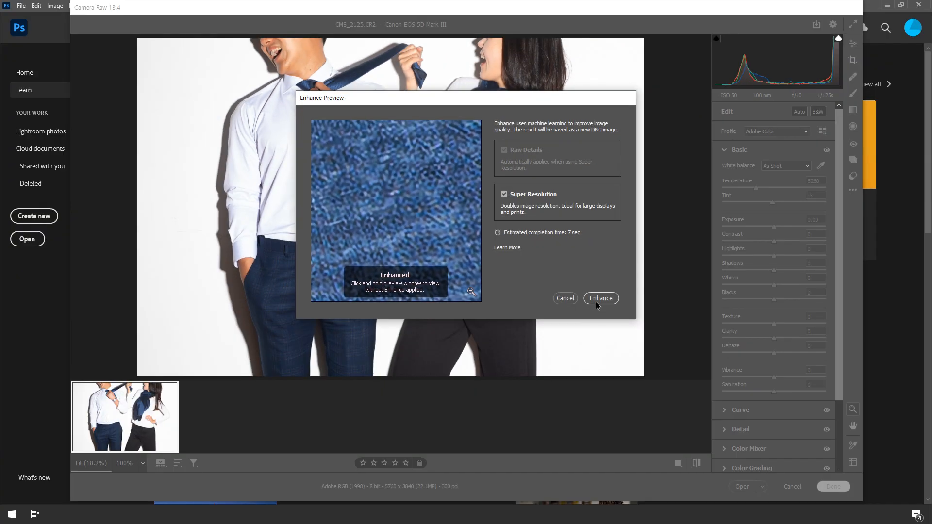
click(601, 298)
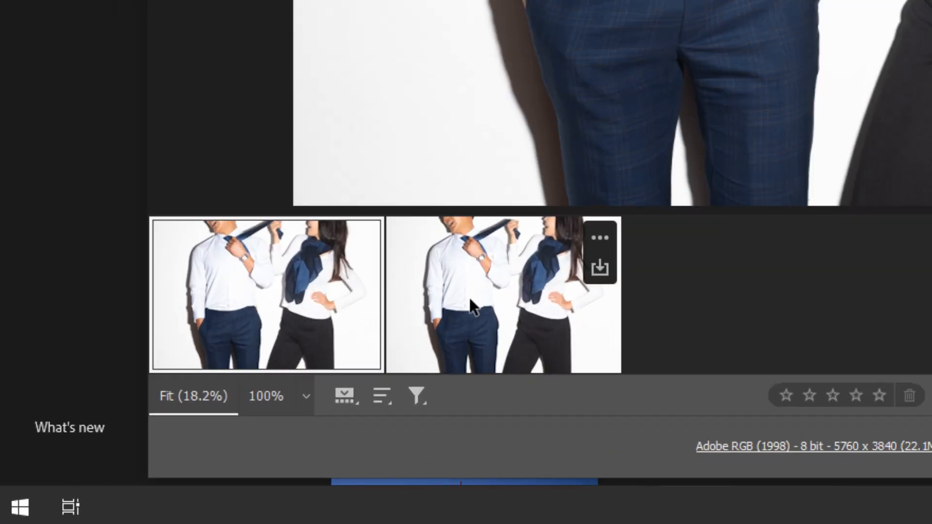
Compare the enhanced copy with the original CMS_2125.CR2, including their file properties in File Explorer
click(499, 302)
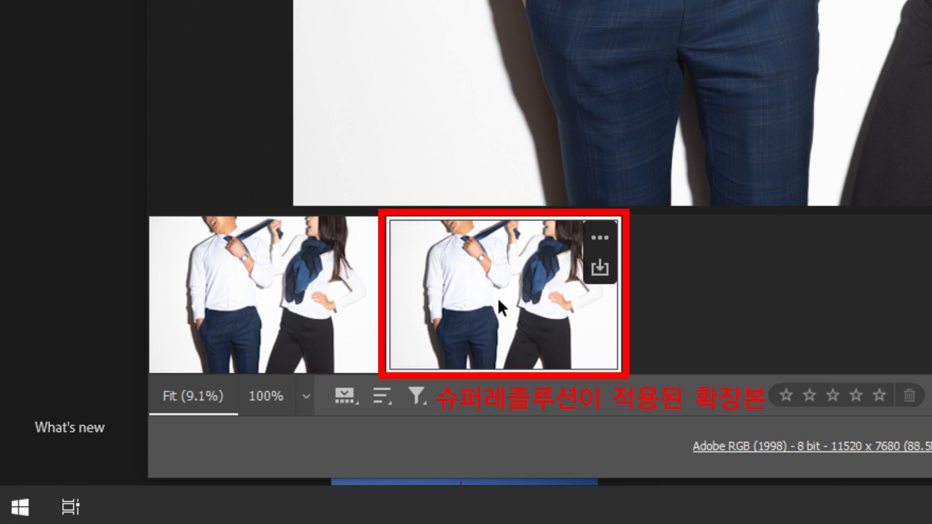
click(305, 322)
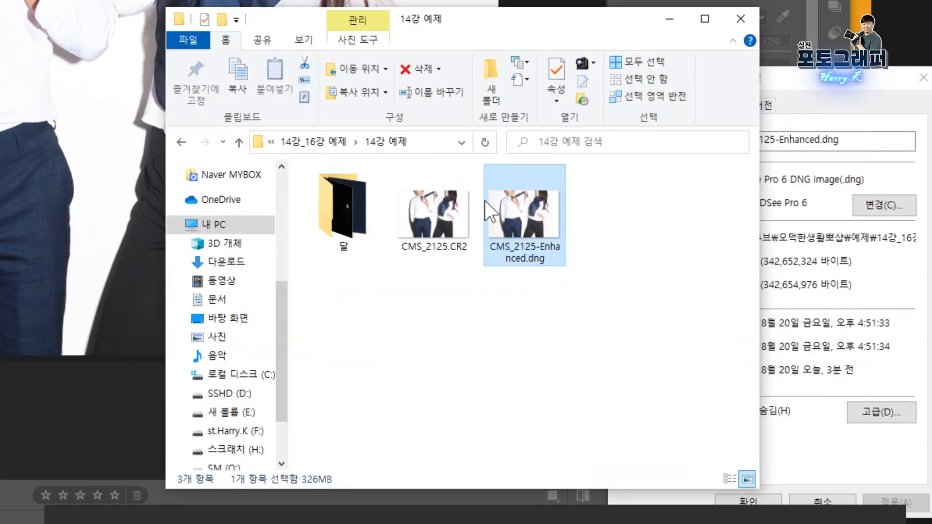
click(394, 209)
key(alt+Return)
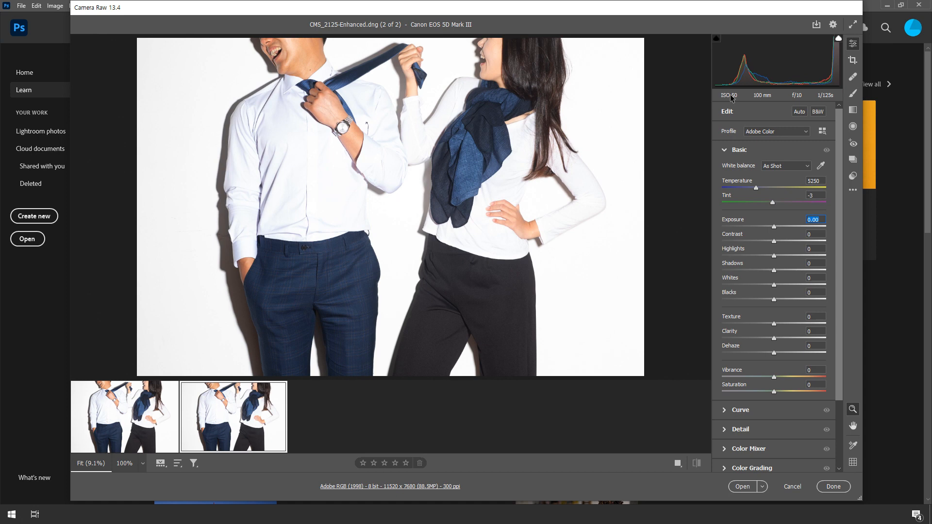
Adjust the enhanced copy: Exposure +0.45, Contrast +15, Highlights -46, Shadows -6, Whites +7, Texture +14 and Clarity +9
drag(775, 227, 783, 242)
drag(774, 271, 782, 285)
drag(774, 324, 781, 323)
drag(774, 339, 780, 331)
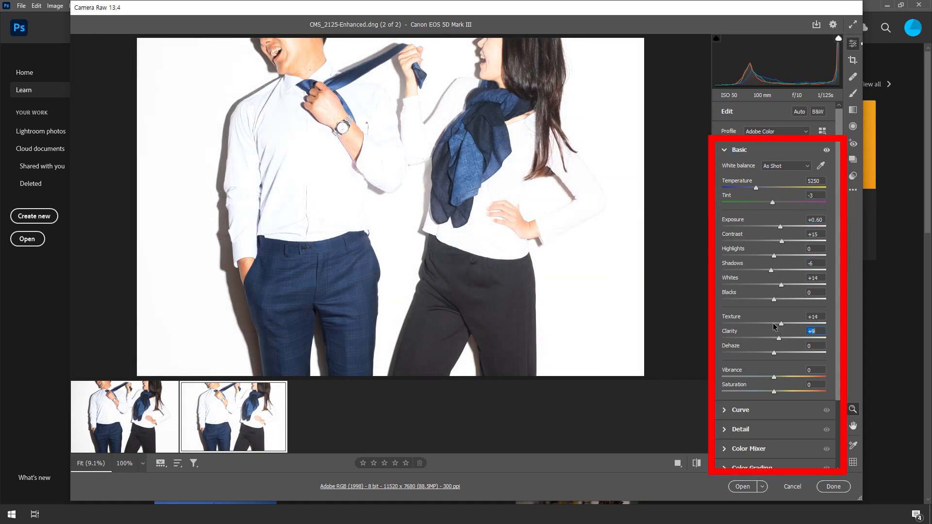
drag(782, 228, 750, 256)
drag(781, 285, 778, 285)
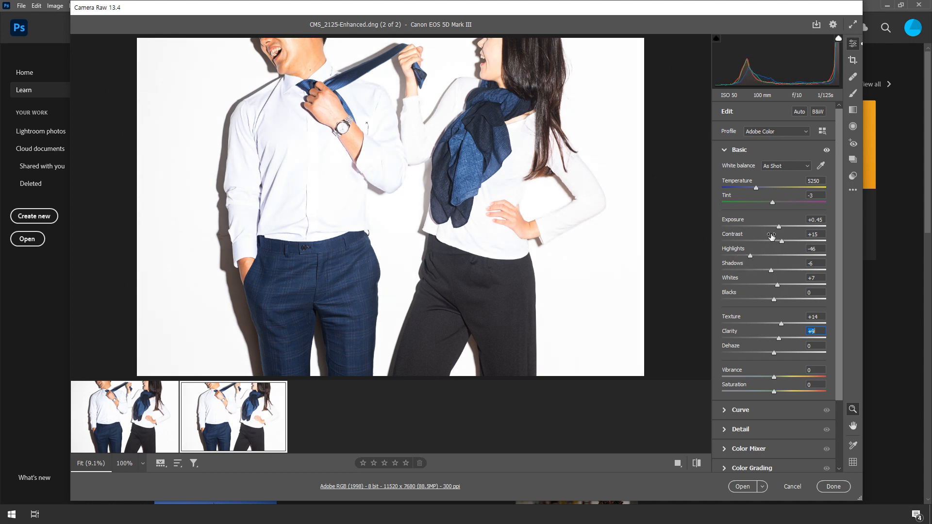
Reset the enhanced copy's tone and presence adjustments to 0 and open it in Photoshop
click(824, 221)
text(0	0	0	0	0	0	0	0)
click(751, 485)
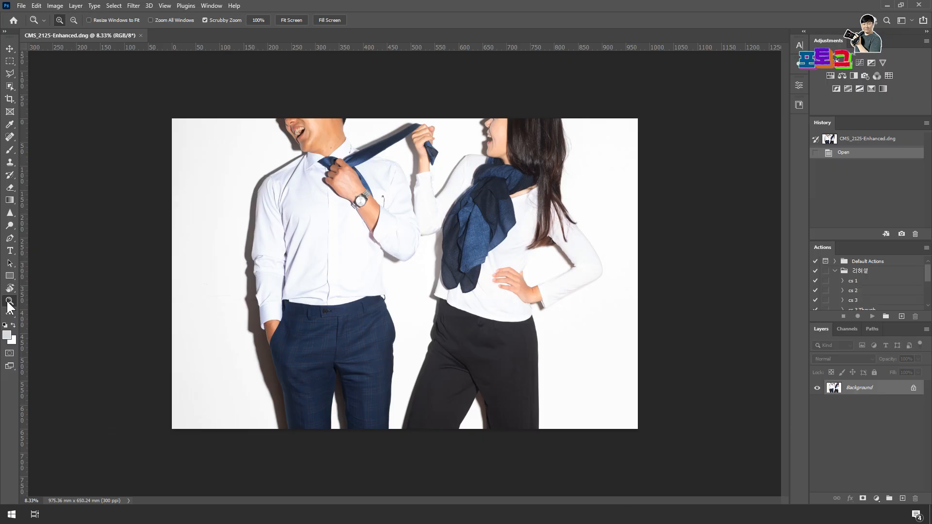
Inspect the fabric and tie detail of the enhanced image at 100%
key(ctrl+1)
drag(432, 276, 502, 356)
drag(549, 349, 651, 340)
drag(351, 274, 468, 266)
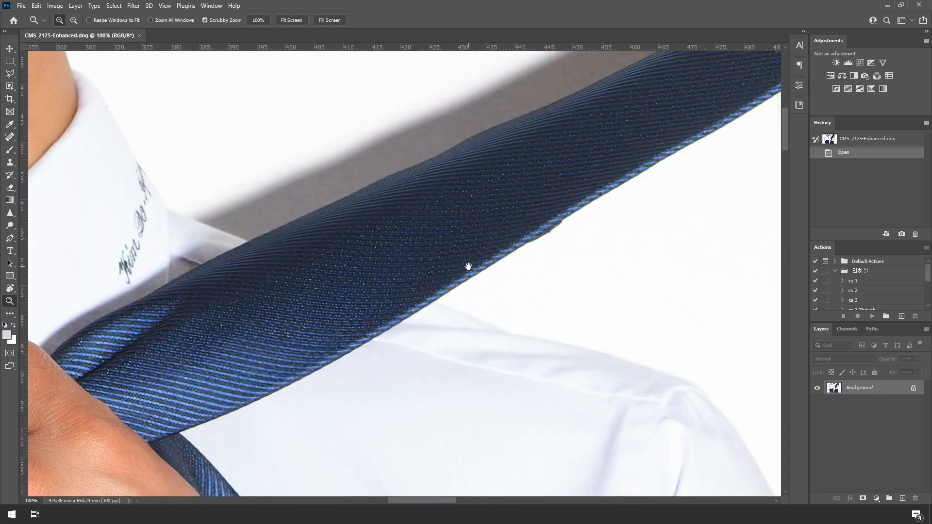
alt+click(470, 268)
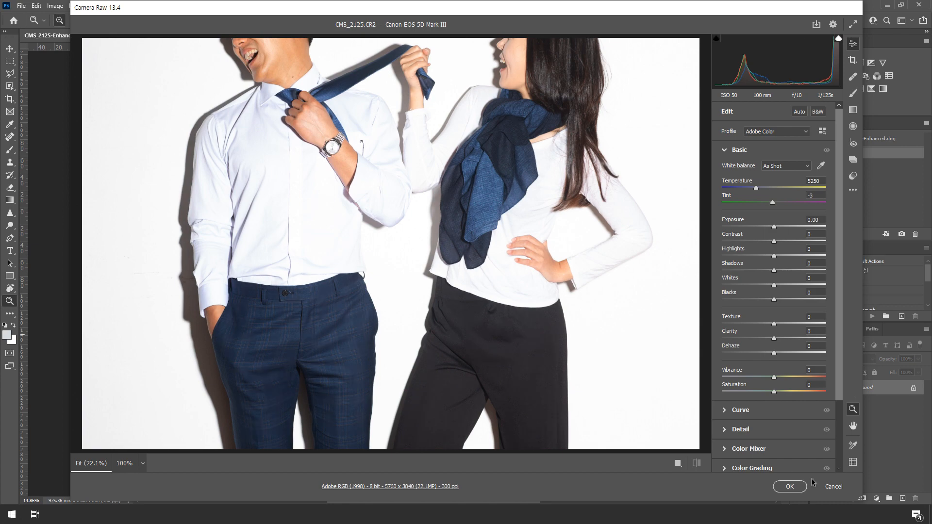
Place the original CMS_2125.CR2 over the enhanced image, align it to the upper-left corner and scale it to cover the canvas
click(799, 488)
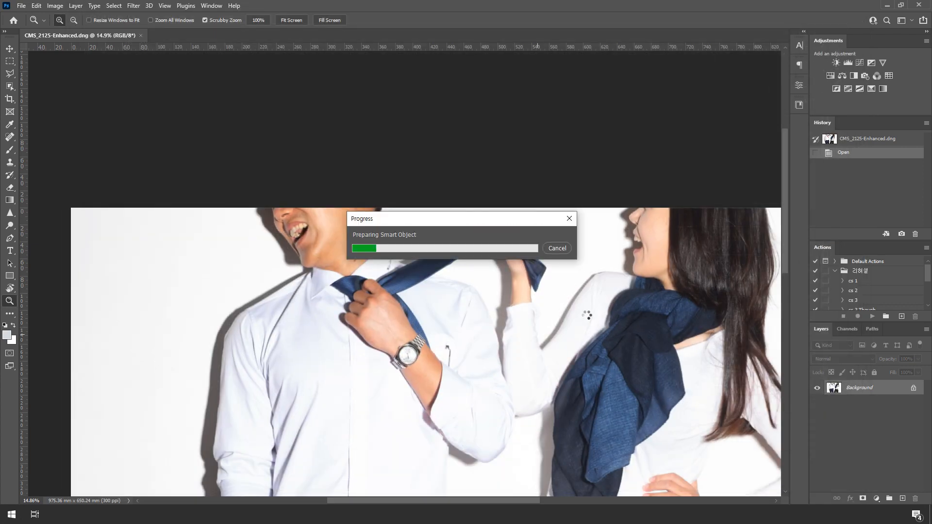
key(ctrl+0)
drag(477, 219, 386, 220)
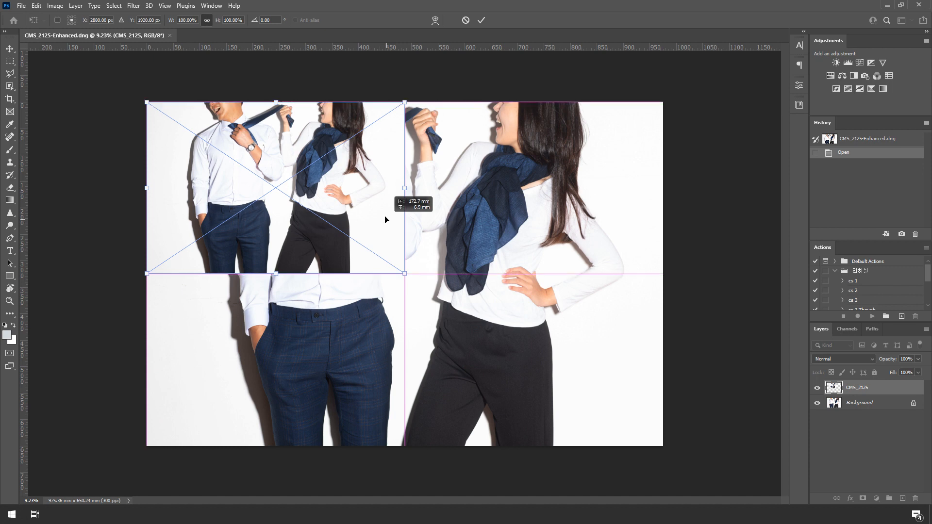
drag(385, 219, 386, 220)
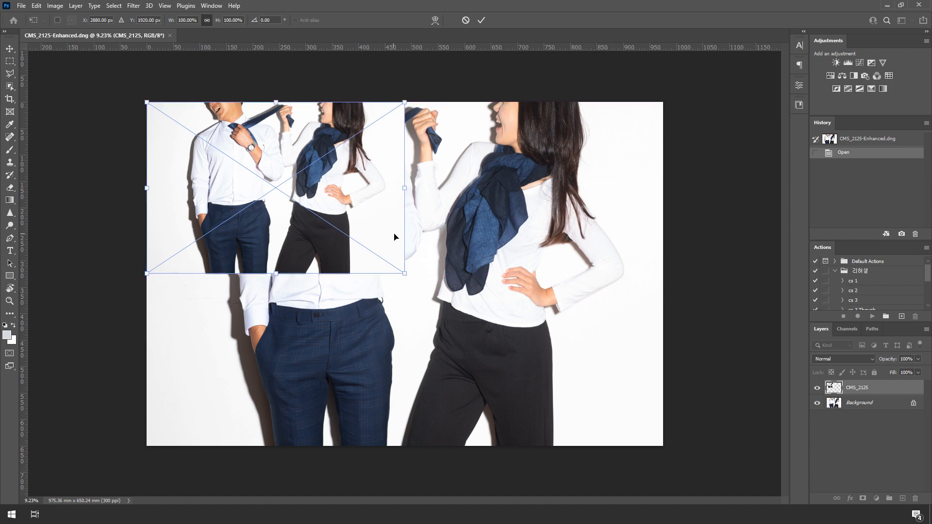
drag(401, 273, 671, 439)
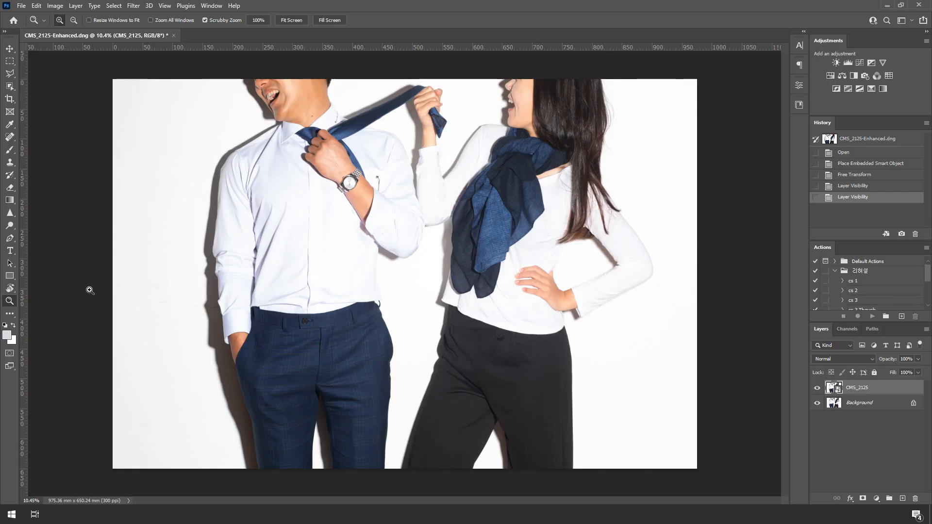
Compare the hand and watch detail at 100% by repeatedly hiding and showing the CMS_2125 layer
double_click(10, 301)
drag(271, 223, 496, 402)
drag(271, 125, 479, 384)
drag(419, 279, 476, 328)
drag(418, 254, 494, 331)
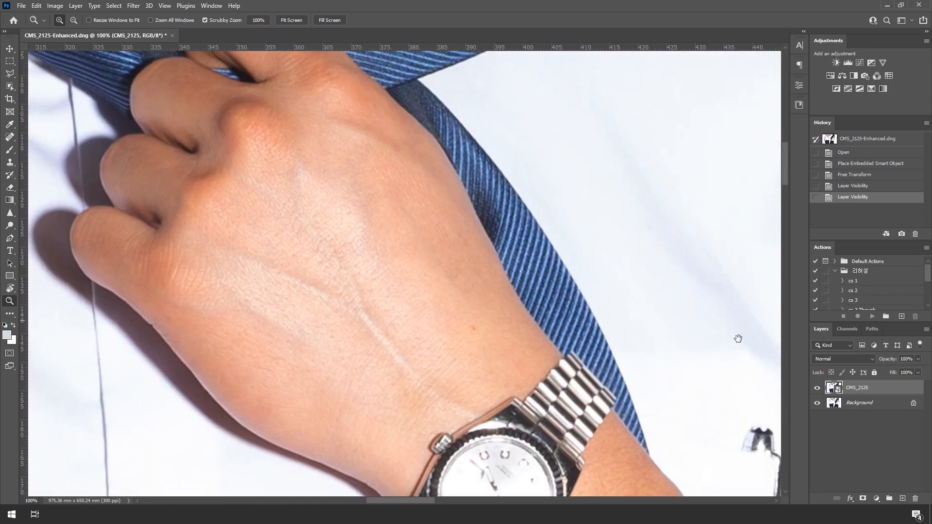
click(818, 389)
click(817, 389)
click(817, 389)
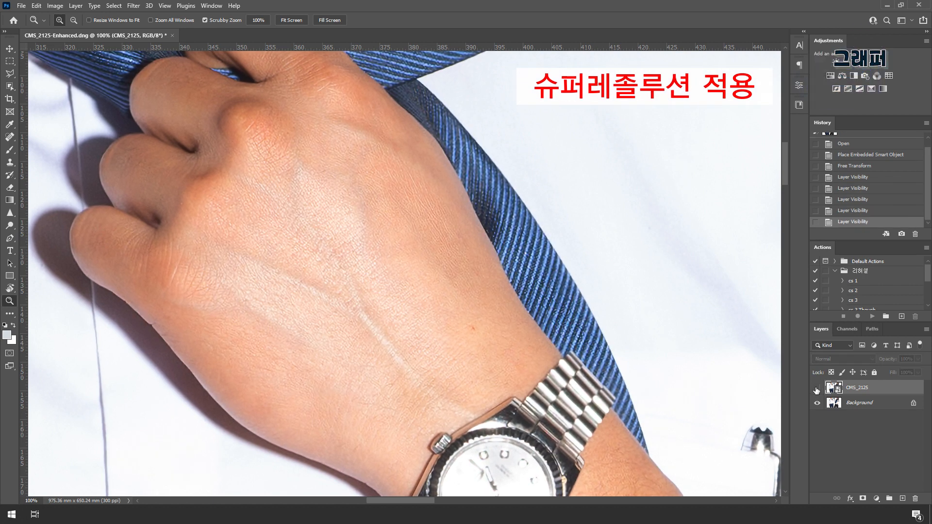
click(818, 389)
click(817, 388)
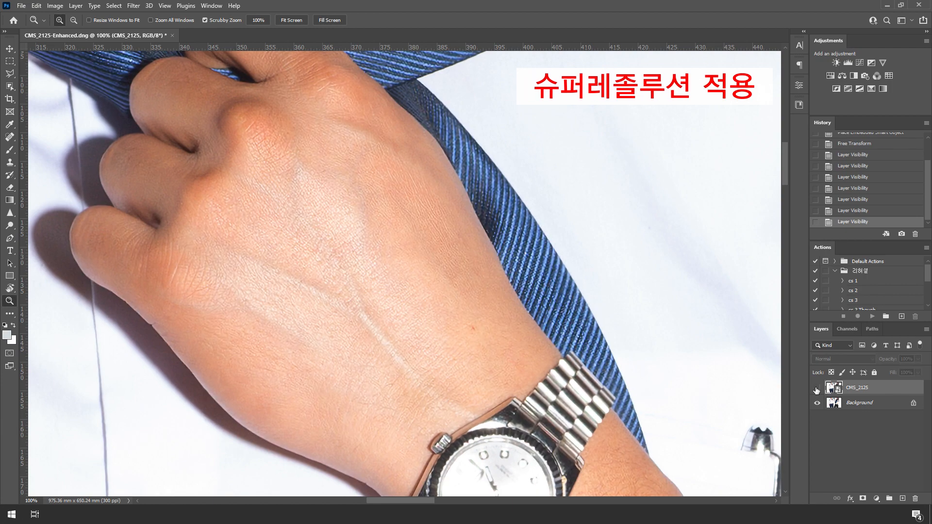
click(817, 389)
Add a layer mask to CMS_2125 and mask out a rectangular area over the hand for a side-by-side comparison
drag(578, 133, 705, 298)
click(862, 498)
key(m)
drag(397, 57, 754, 361)
drag(527, 218, 554, 337)
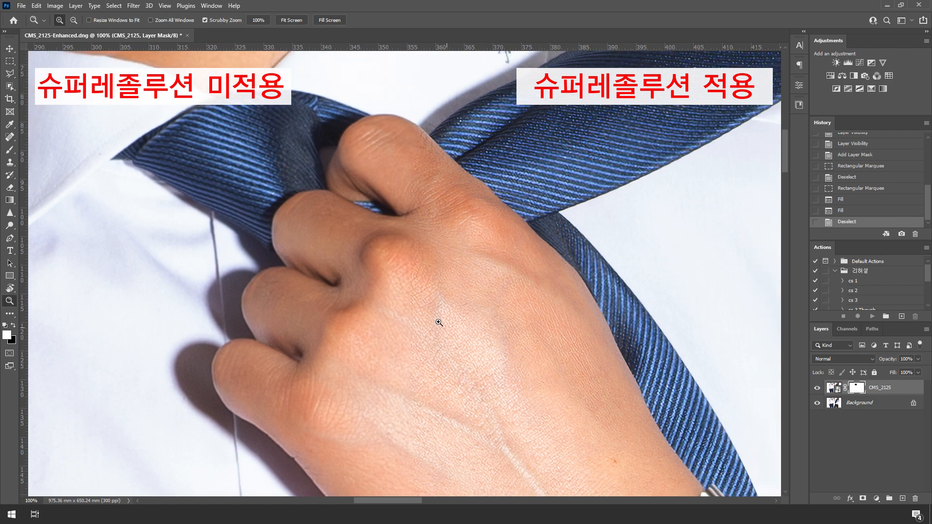
drag(439, 323, 463, 263)
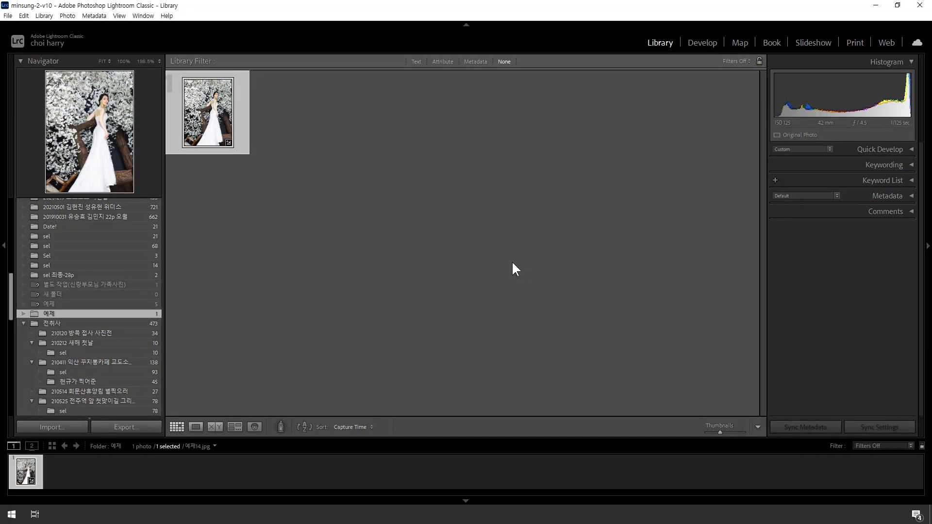
In Lightroom Classic, import CMS_2125.CR2 from the 14강 예제 folder and open it for developing
key(ctrl+shift+i)
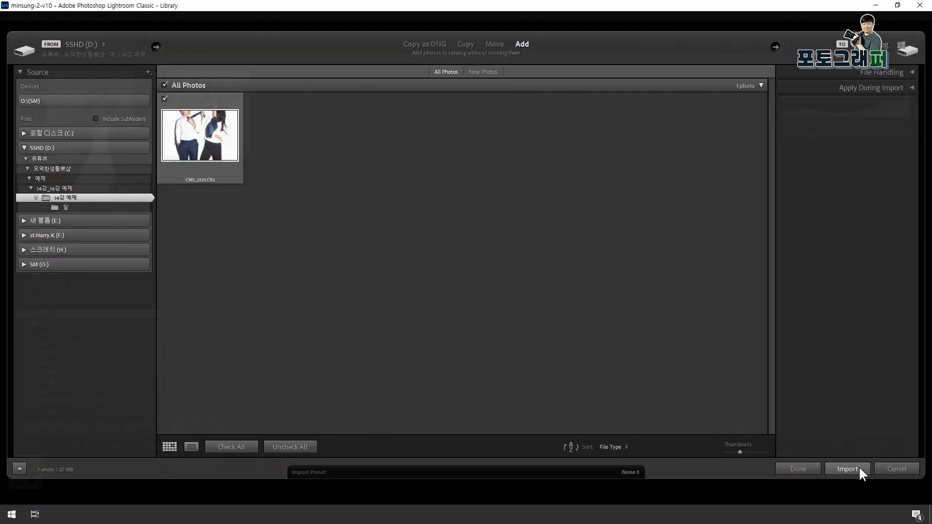
click(859, 469)
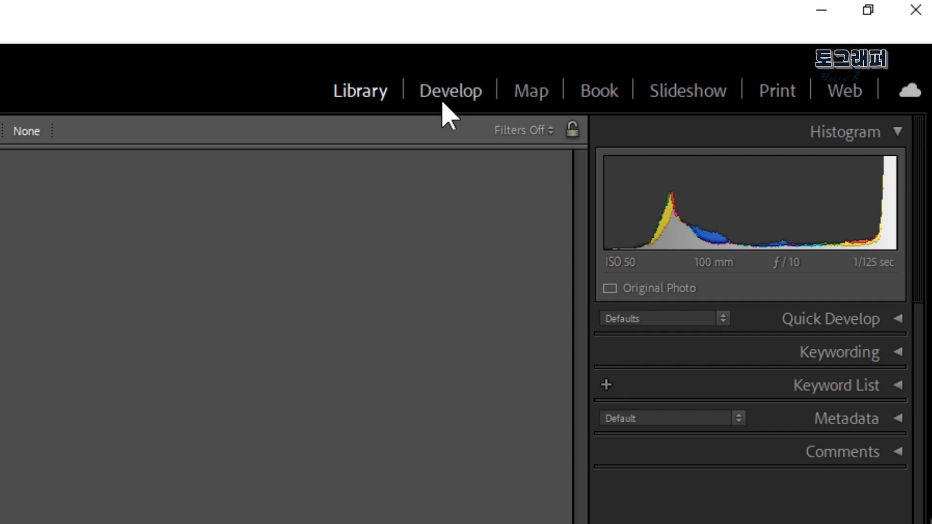
click(449, 93)
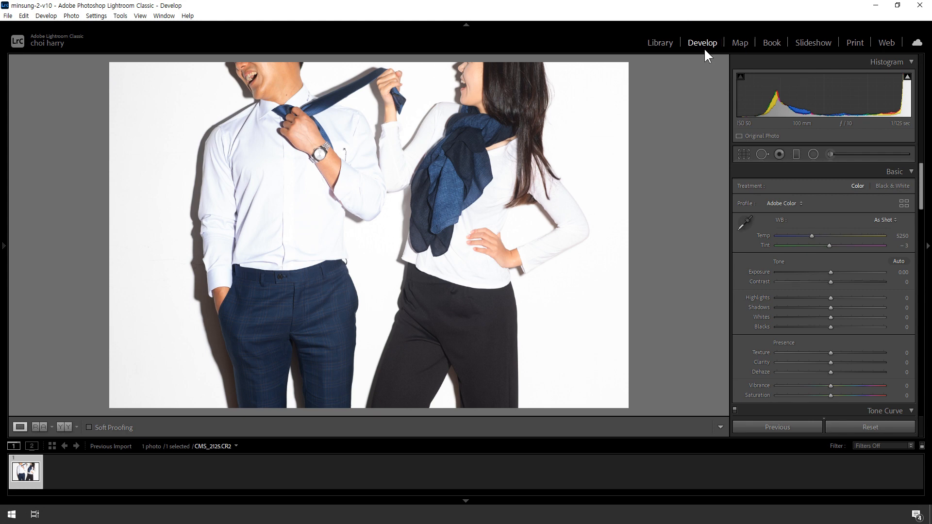
Enhance CMS_2125.CR2 with Super Resolution, stacking the result with the original
right_click(373, 250)
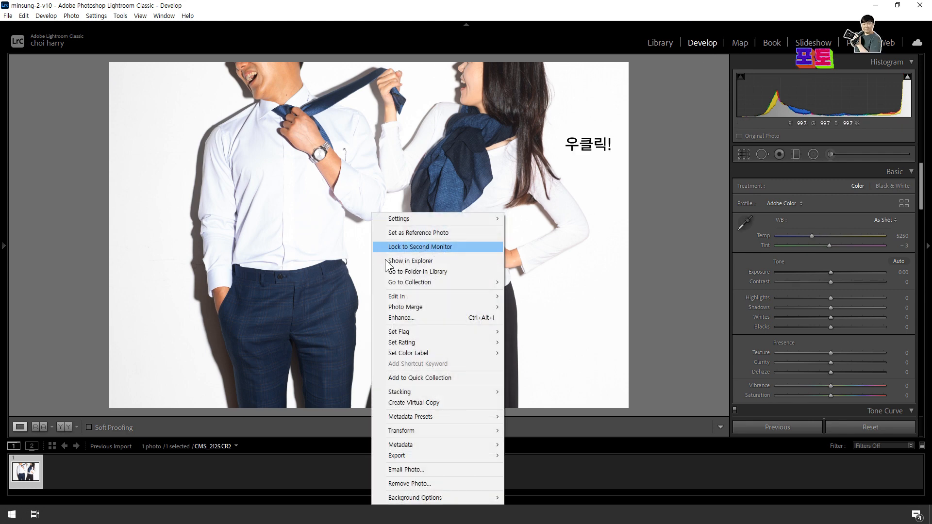
click(457, 318)
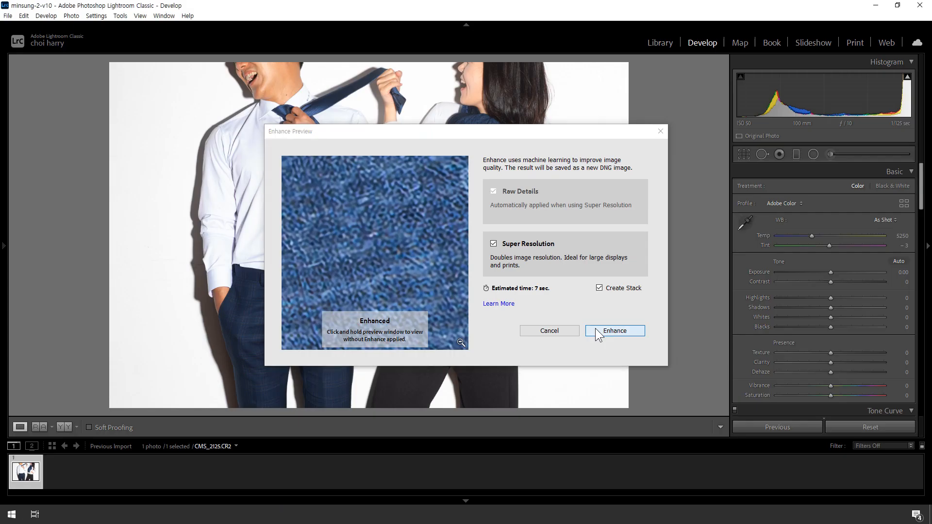
click(597, 330)
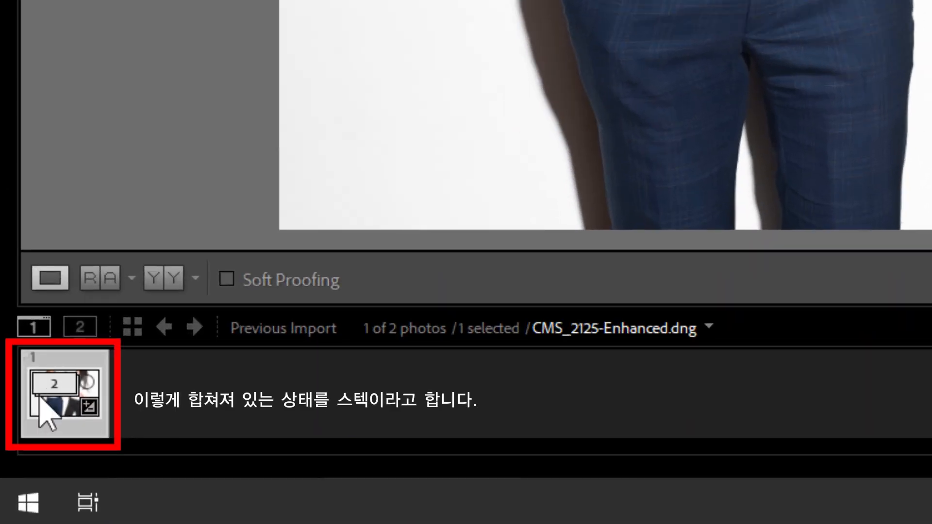
Expand the photo stack and switch between the original CMS_2125.CR2 and CMS_2125-Enhanced.dng
click(57, 382)
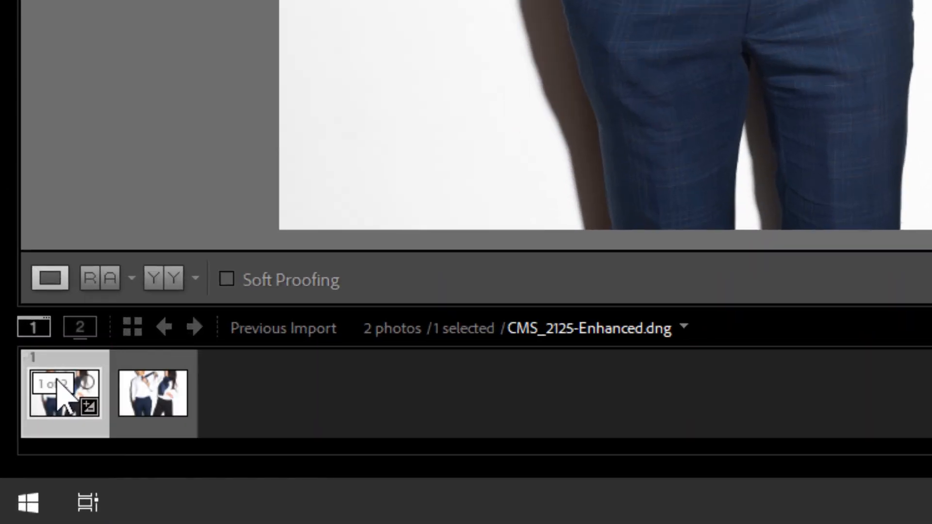
shift+click(177, 391)
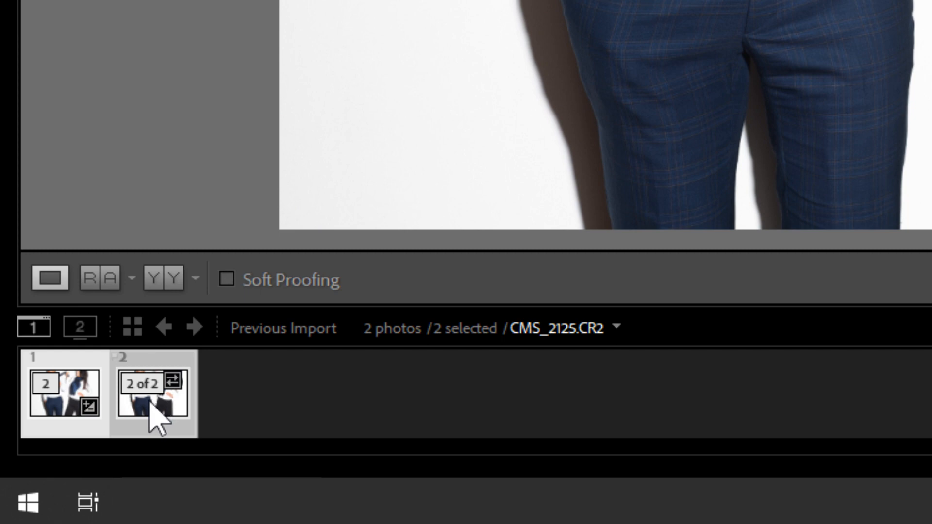
click(54, 395)
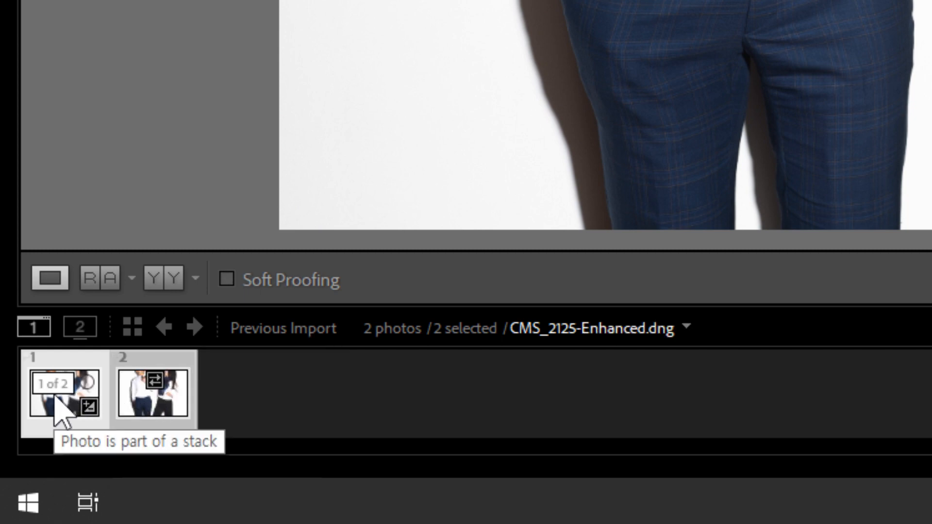
click(122, 386)
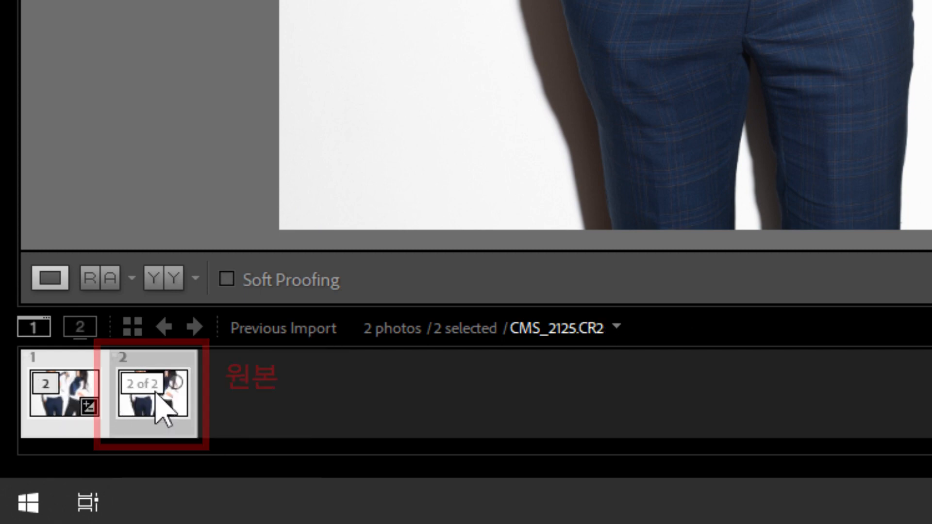
click(75, 394)
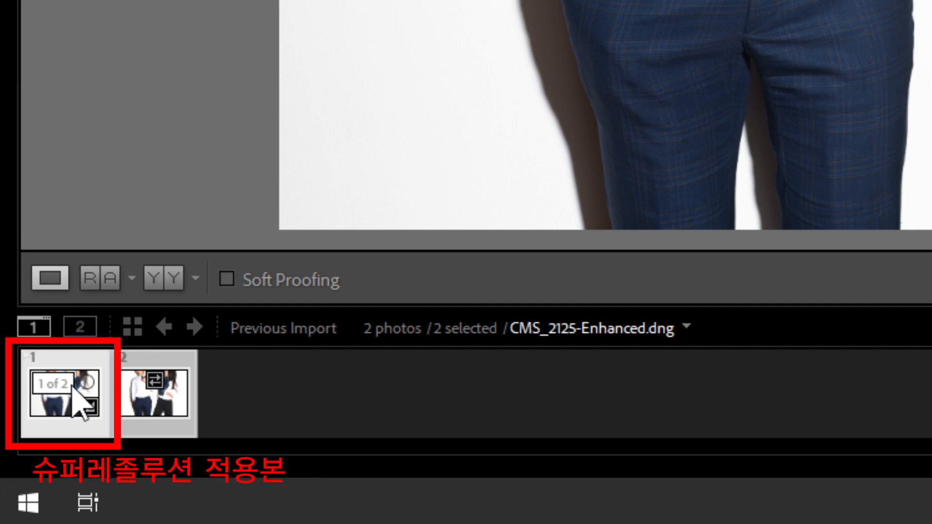